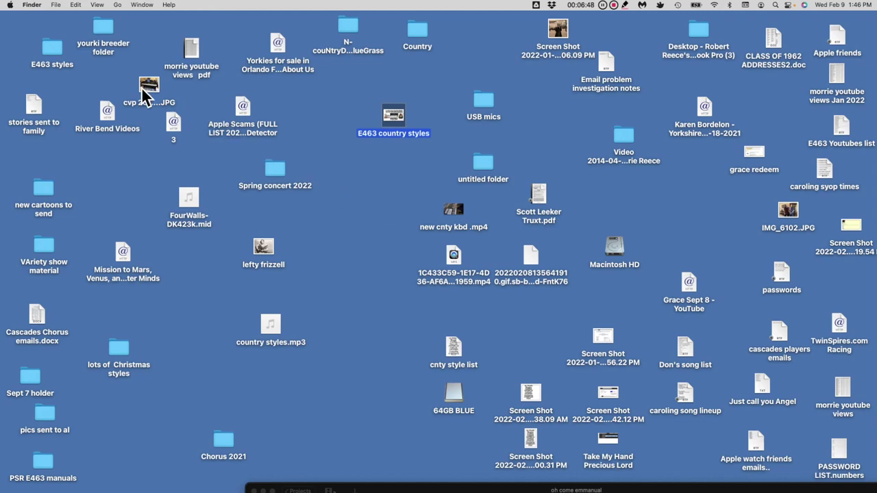
Open the E463 styles folder on the desktop and launch its Style Collection web link
{"action": "left_click", "coordinate": [58, 61]}
{"action": "double_click", "coordinate": [58, 61]}
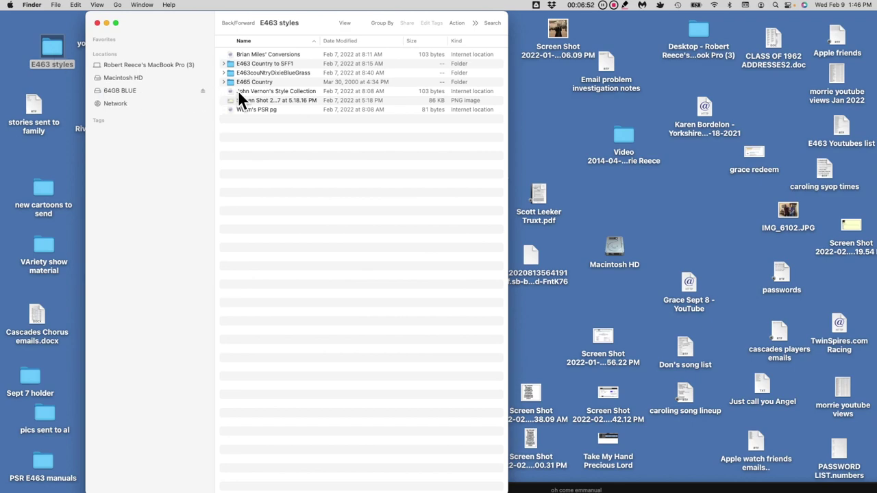
{"action": "double_click", "coordinate": [238, 90]}
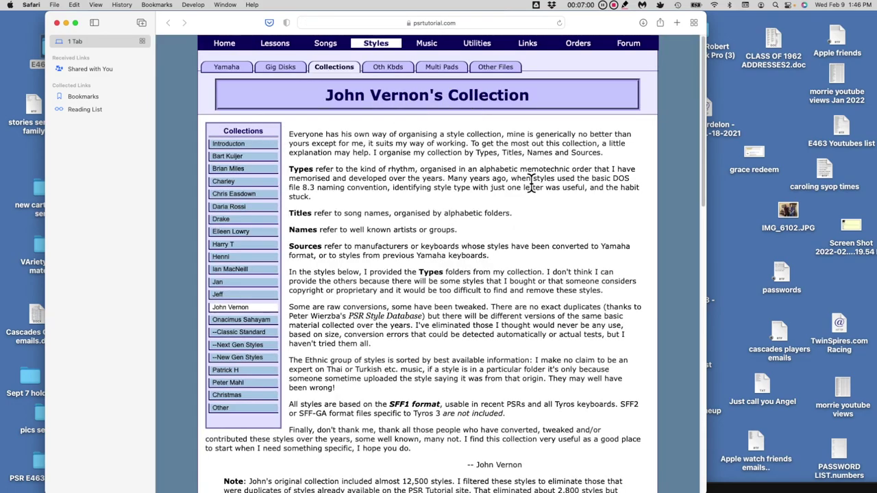
Examine the style category tables down to N.zip in the 2 Variations table, and close the browser
{"action": "left_click_drag", "start_coordinate": [713, 144], "coordinate": [707, 391]}
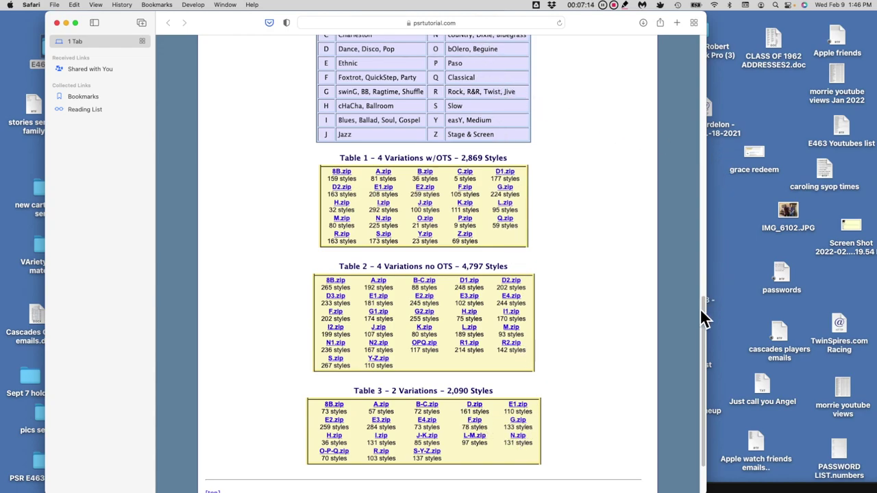
{"action": "left_click_drag", "start_coordinate": [706, 311], "coordinate": [707, 304]}
{"action": "scroll", "coordinate": [707, 304], "scroll_direction": "up", "scroll_amount": 1}
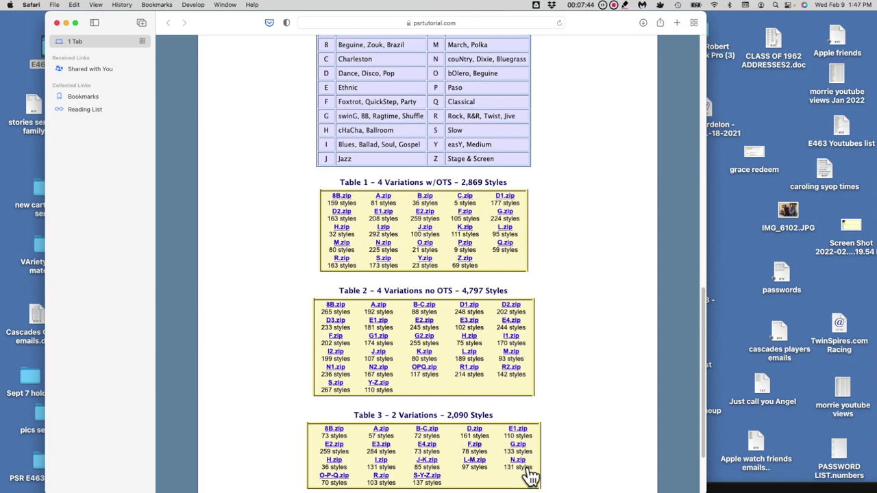
{"action": "left_click", "coordinate": [527, 468]}
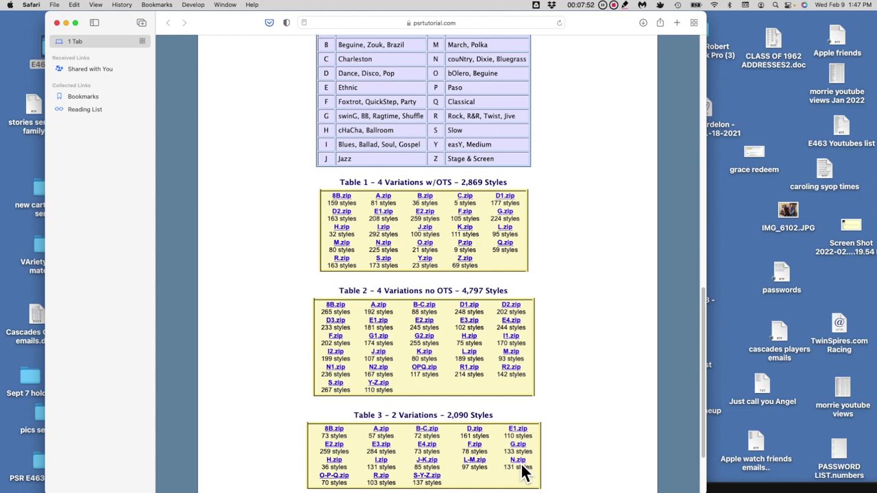
{"action": "key", "text": "super+q"}
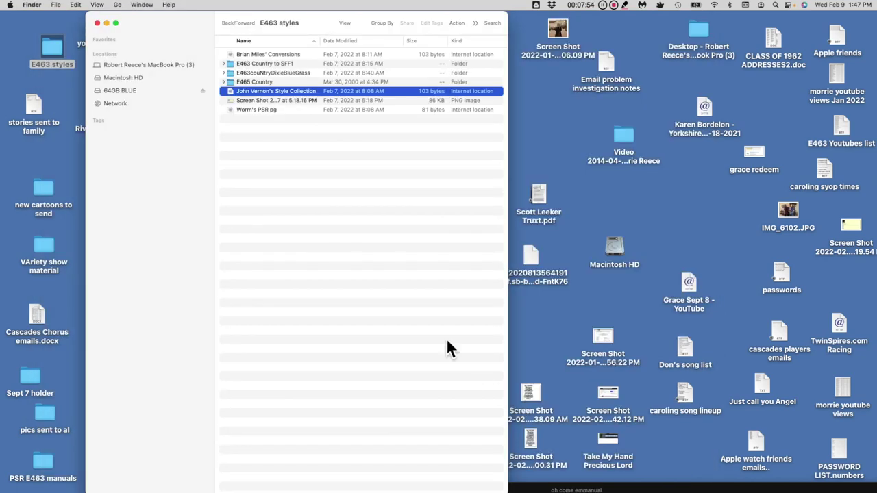
Download the Country styles archive from the Worm's PSR pg link, and close the browser and the E463 styles folder
{"action": "double_click", "coordinate": [232, 112]}
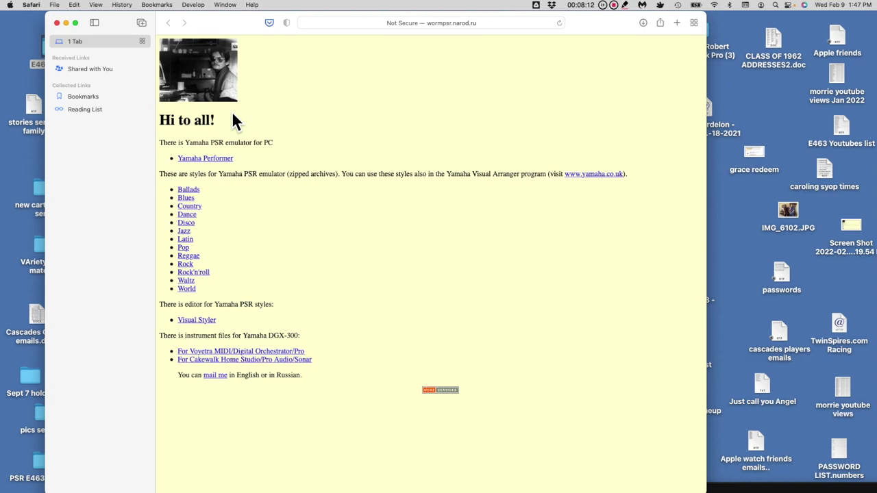
{"action": "left_click", "coordinate": [196, 207]}
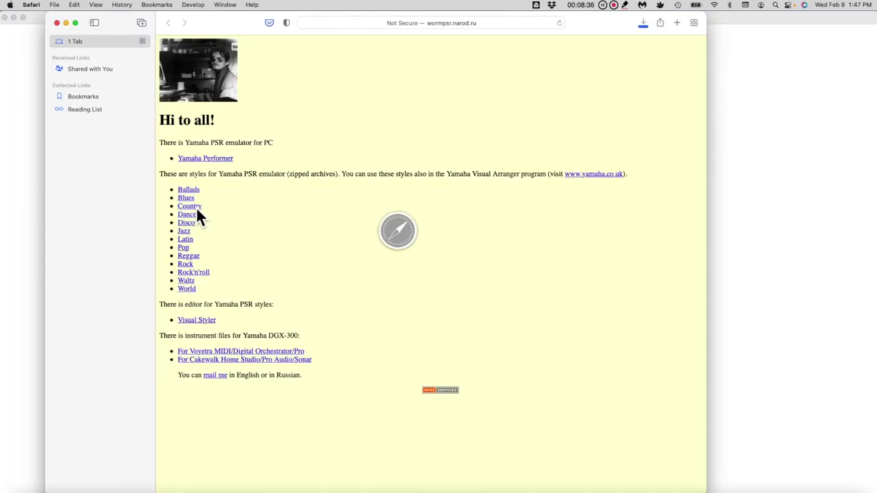
{"action": "key", "text": "ctrl+space"}
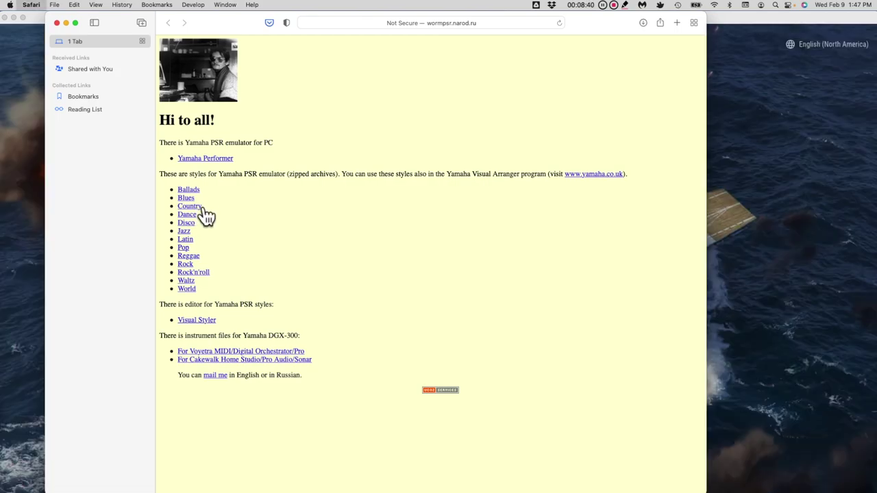
{"action": "key", "text": "ctrl+Left"}
{"action": "left_click", "coordinate": [94, 29]}
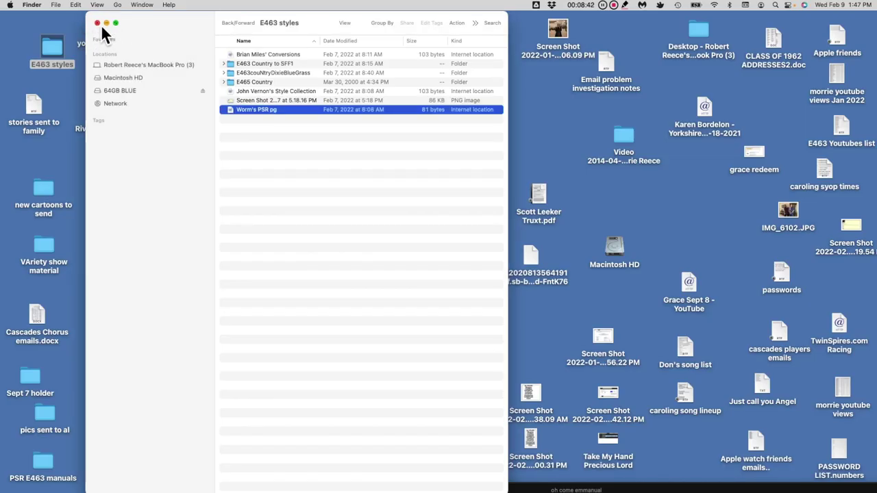
{"action": "left_click", "coordinate": [98, 23]}
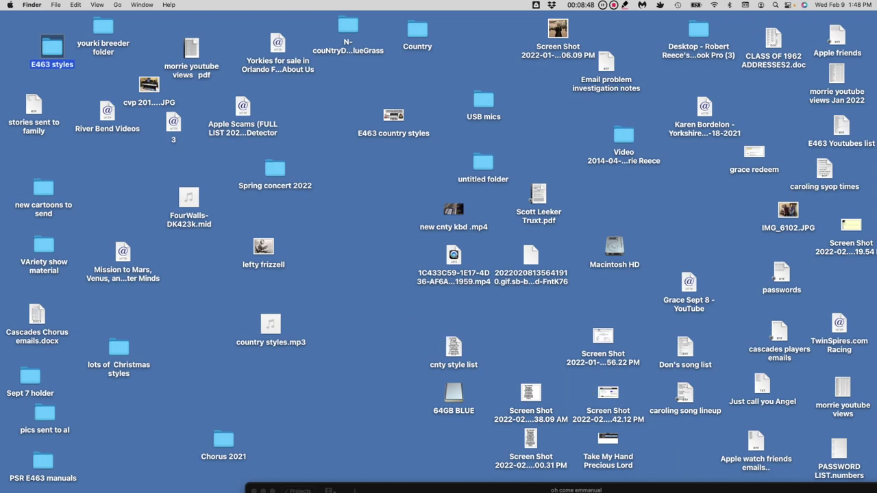
Open the Downloads folder and go into the Country subfolder of N-couNtryDixieBlueGrass
{"action": "mouse_move", "coordinate": [728, 491]}
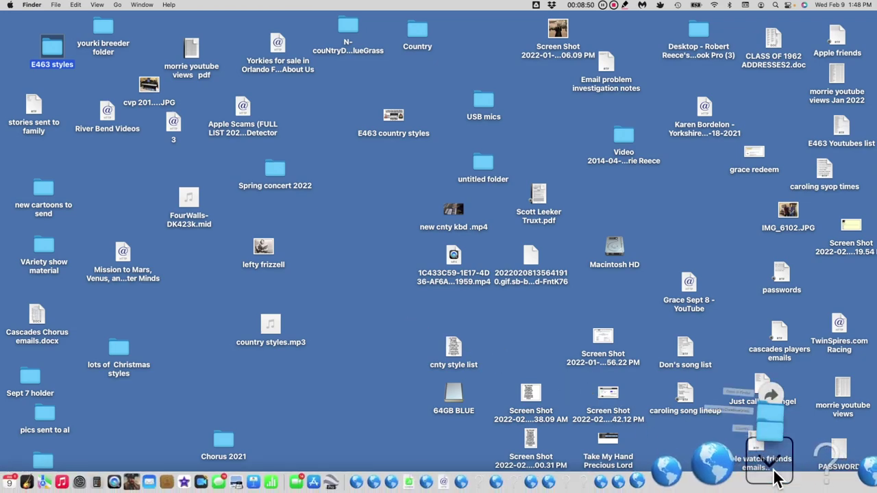
{"action": "left_click", "coordinate": [801, 363]}
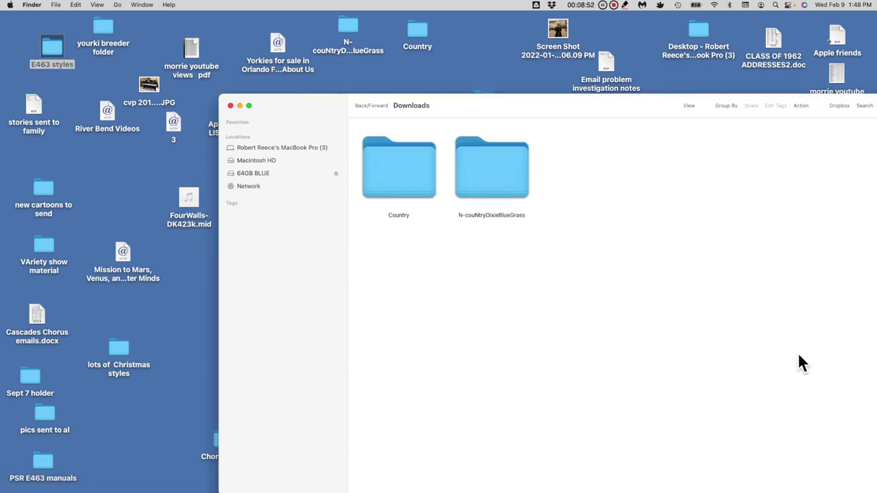
{"action": "left_click_drag", "start_coordinate": [601, 110], "coordinate": [489, 108]}
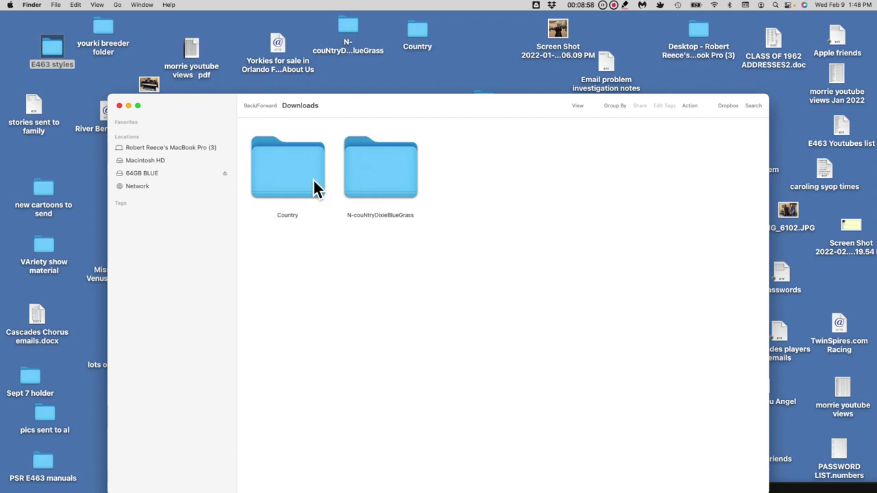
{"action": "double_click", "coordinate": [385, 185]}
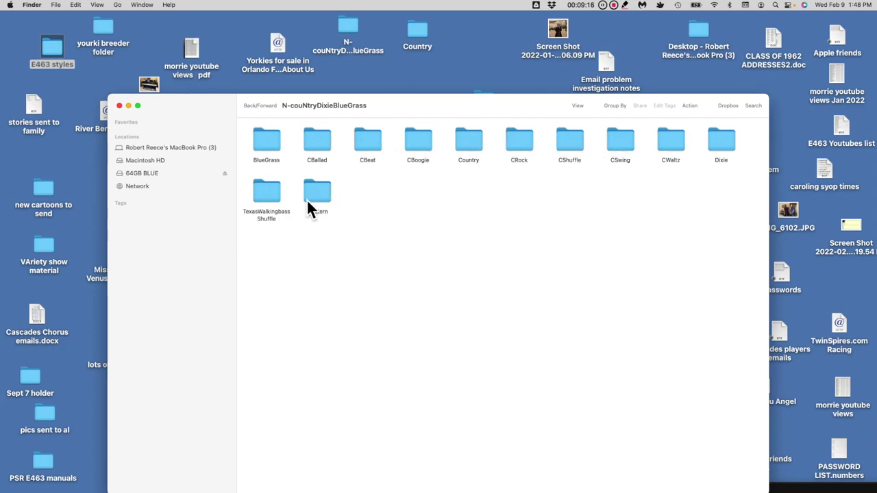
{"action": "double_click", "coordinate": [470, 147]}
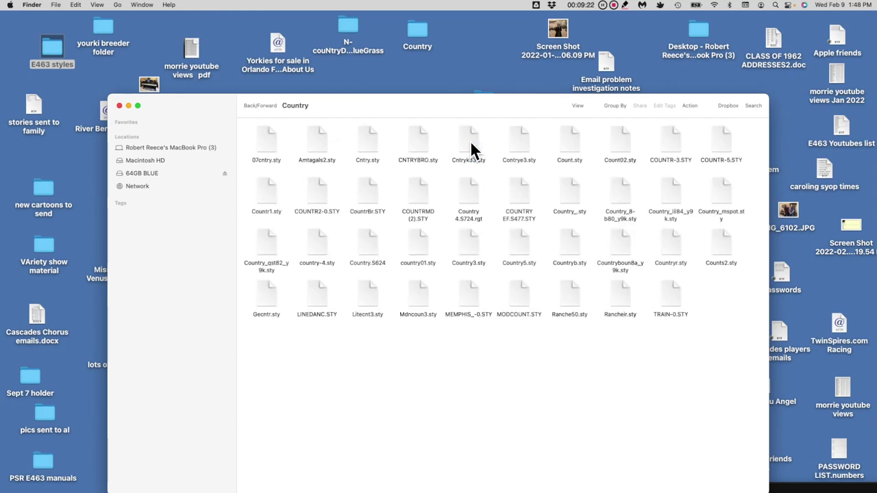
Show the Country style files as a list, sort them by size from largest to smallest, and close the folder
{"action": "left_click", "coordinate": [97, 5]}
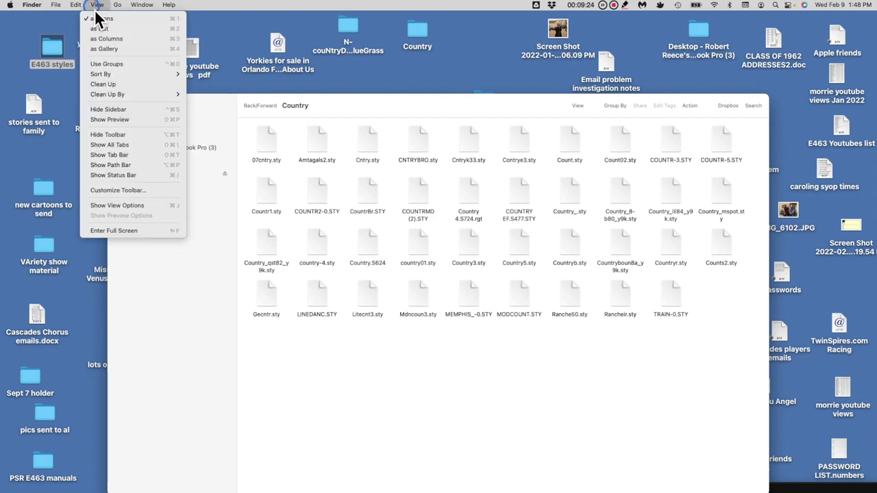
{"action": "left_click", "coordinate": [100, 29]}
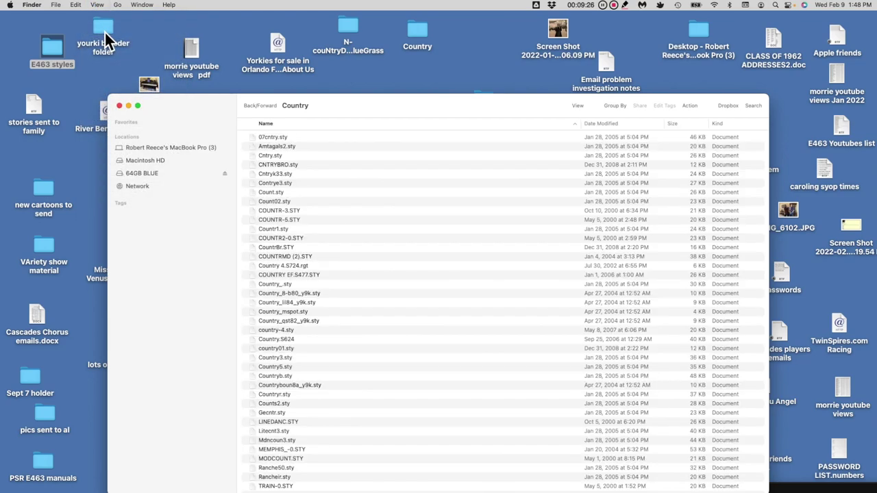
{"action": "left_click_drag", "start_coordinate": [400, 111], "coordinate": [400, 61]}
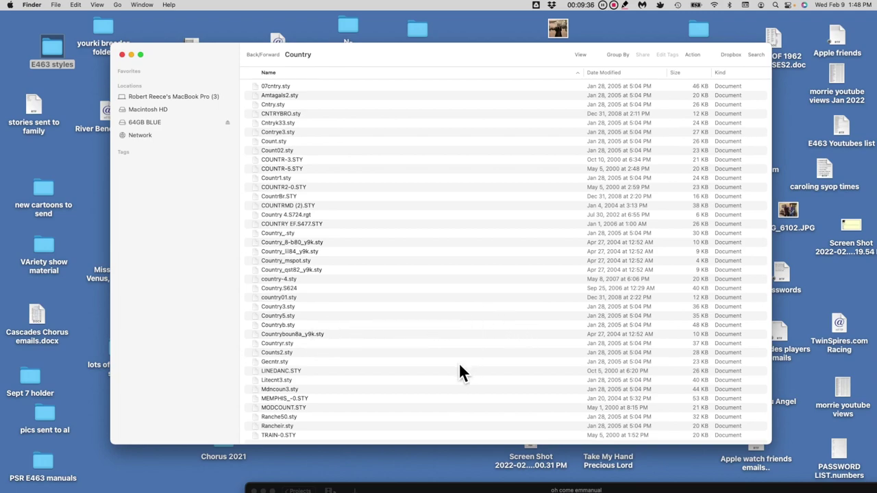
{"action": "left_click", "coordinate": [705, 75]}
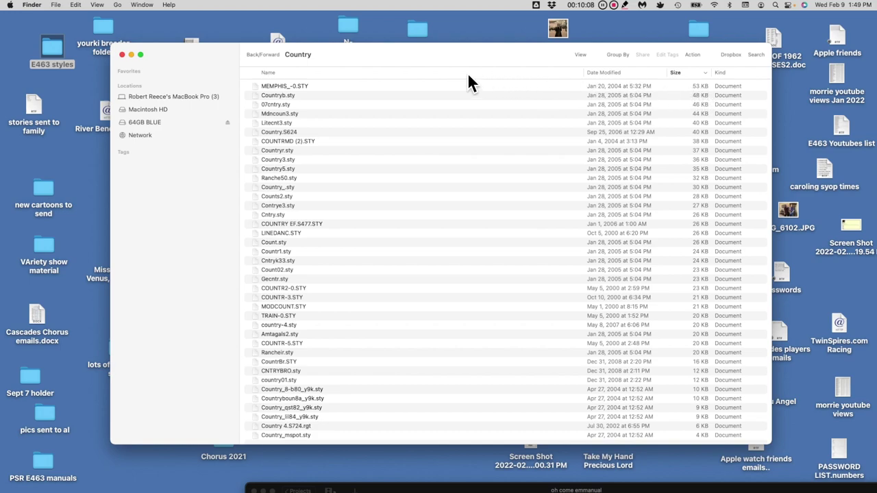
{"action": "left_click", "coordinate": [123, 55]}
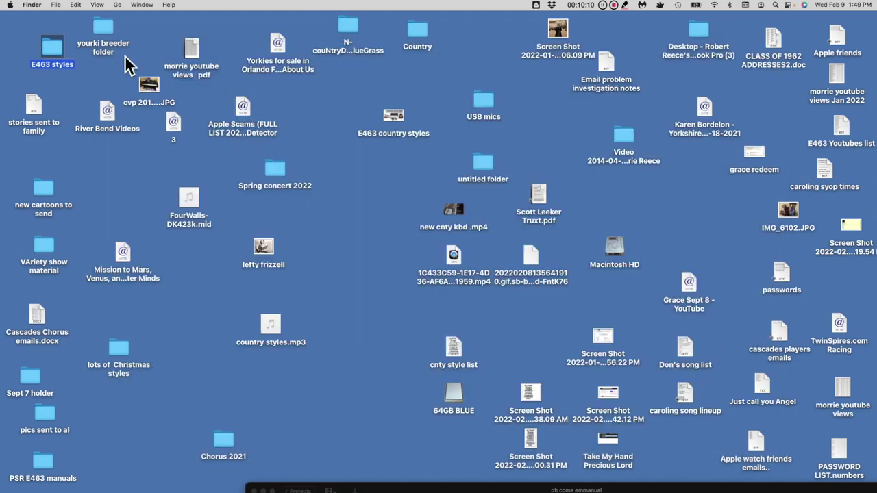
Open the 64GB BLUE drive from the desktop and enlarge its window to show all its files
{"action": "mouse_move", "coordinate": [774, 483]}
{"action": "left_click_drag", "start_coordinate": [452, 391], "coordinate": [363, 223]}
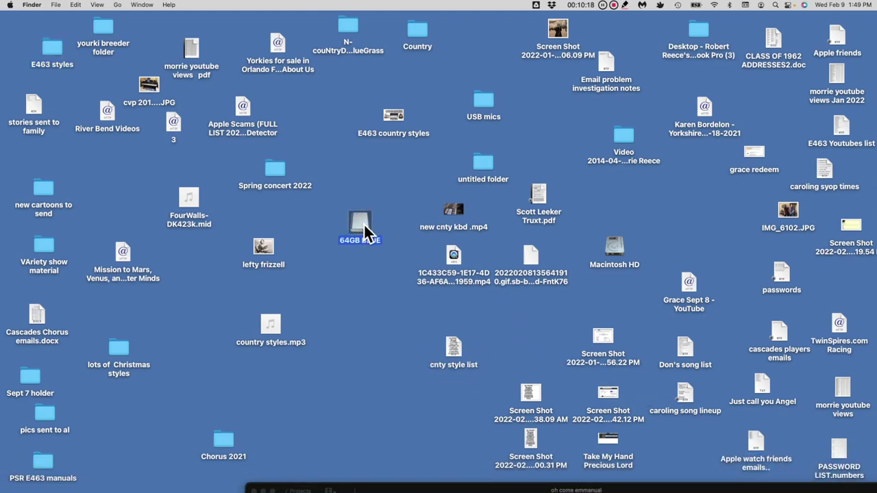
{"action": "double_click", "coordinate": [363, 223]}
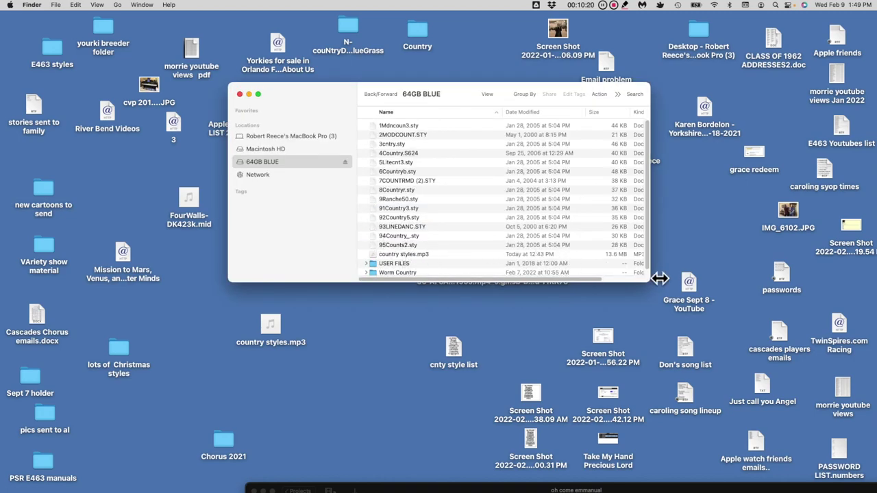
{"action": "left_click_drag", "start_coordinate": [652, 285], "coordinate": [667, 383]}
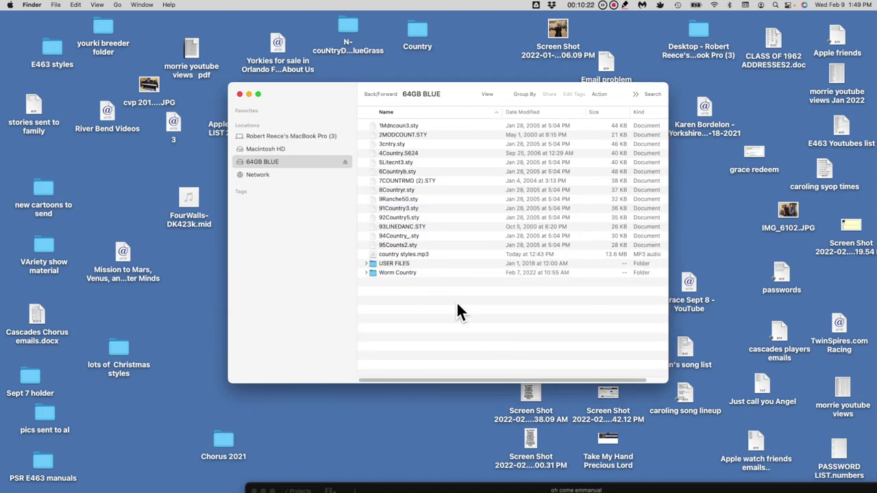
Select everything on the 64GB BLUE drive, from 1Mdncoun3.sty through the Worm Country folder, and move it to the Trash
{"action": "left_click", "coordinate": [422, 272]}
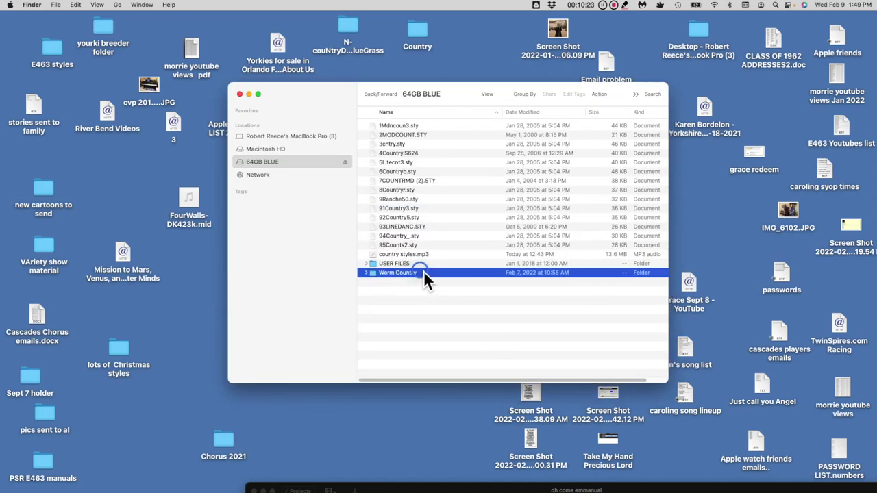
{"action": "left_click", "coordinate": [410, 125], "text": "shift"}
{"action": "right_click", "coordinate": [419, 201]}
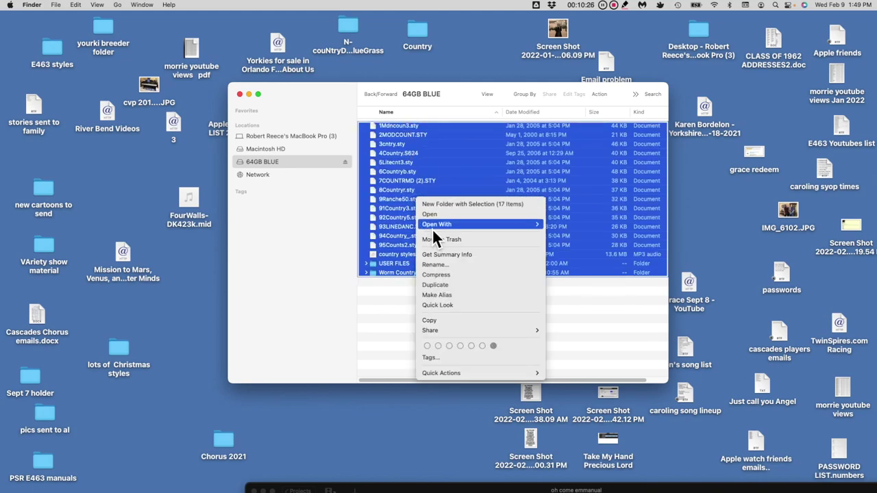
{"action": "key", "text": "Escape"}
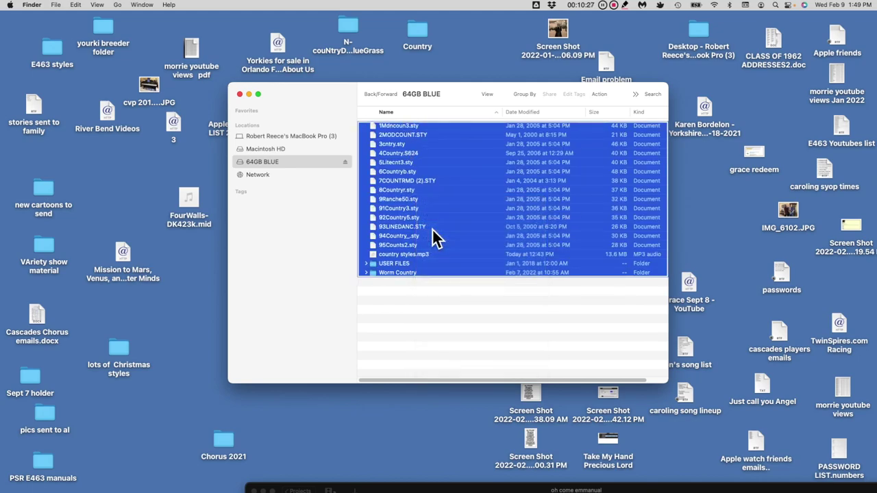
{"action": "right_click", "coordinate": [406, 163]}
{"action": "left_click", "coordinate": [423, 201]}
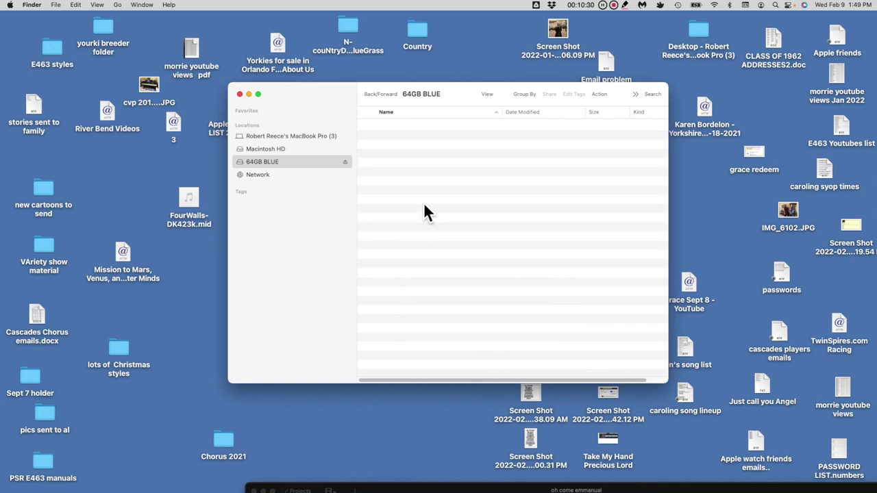
Open the Country folder from Downloads in a separate window next to the 64GB BLUE drive window
{"action": "left_click_drag", "start_coordinate": [333, 99], "coordinate": [193, 79]}
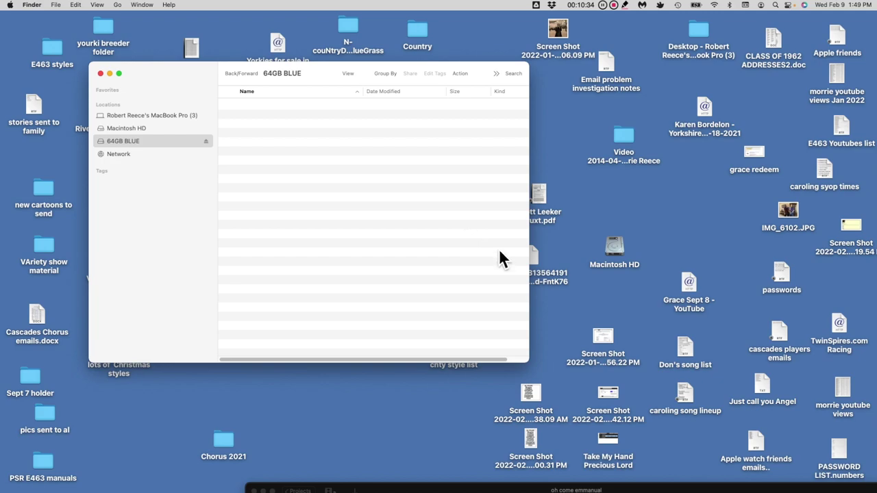
{"action": "left_click", "coordinate": [774, 482]}
{"action": "left_click", "coordinate": [798, 351]}
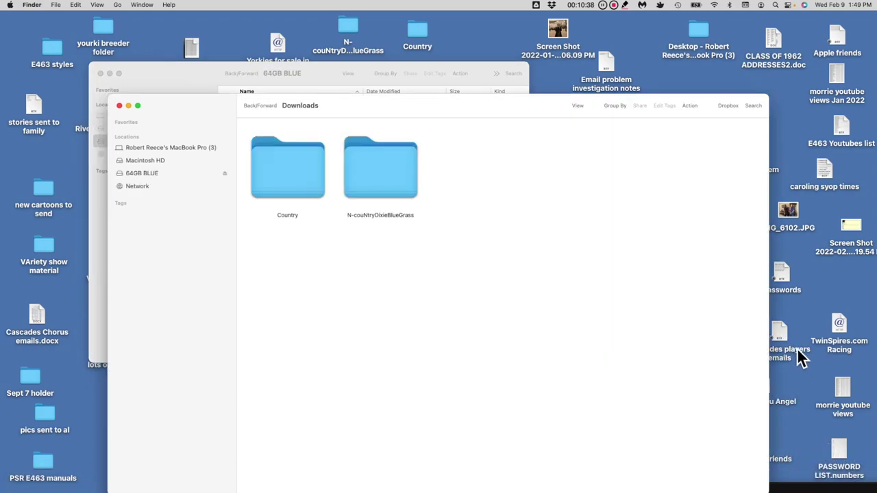
{"action": "left_click_drag", "start_coordinate": [339, 107], "coordinate": [588, 108]}
{"action": "left_click", "coordinate": [545, 186]}
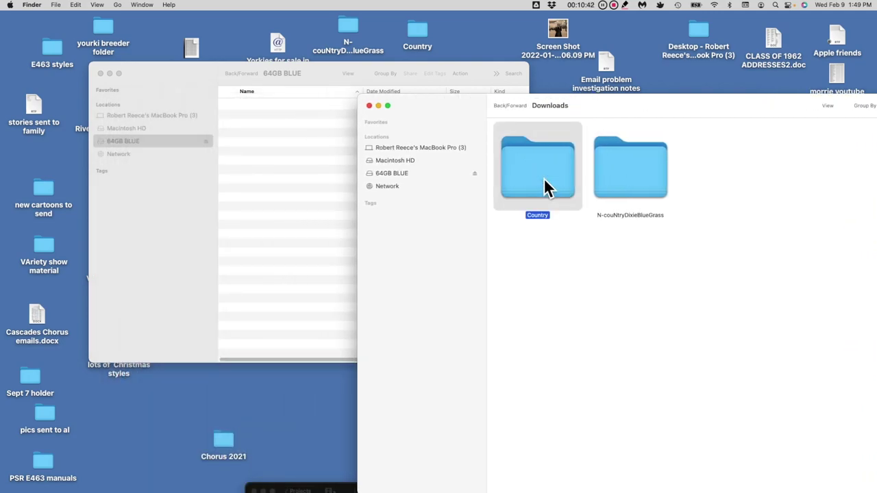
{"action": "double_click", "coordinate": [547, 185]}
Show the Country folder as a list and arrange it side by side with the 64GB BLUE window
{"action": "left_click", "coordinate": [102, 5]}
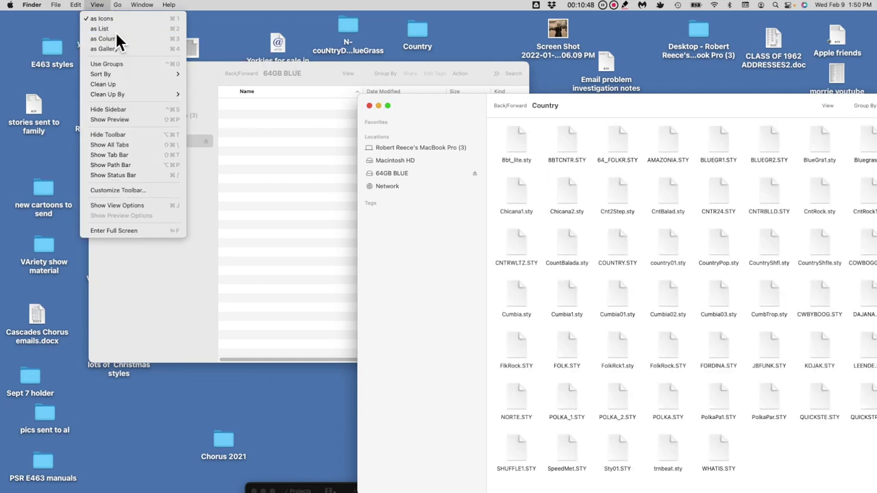
{"action": "left_click", "coordinate": [113, 29]}
{"action": "left_click_drag", "start_coordinate": [588, 116], "coordinate": [699, 65]}
{"action": "left_click_drag", "start_coordinate": [374, 71], "coordinate": [304, 81]}
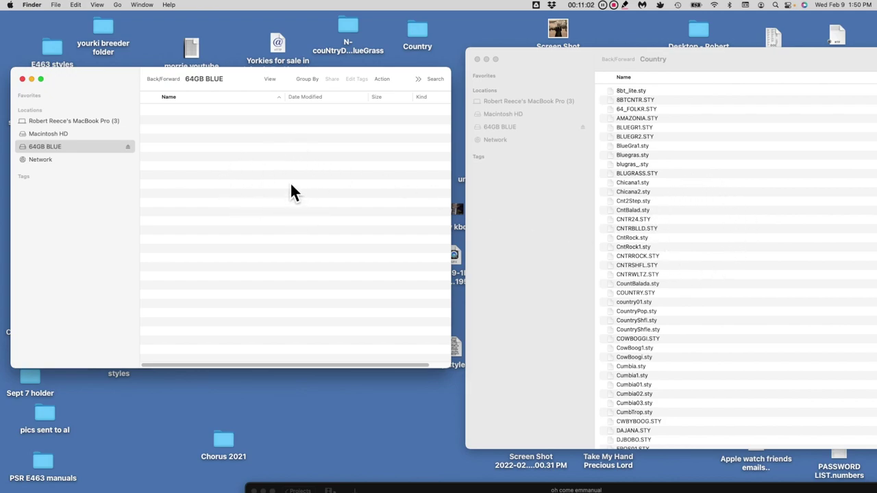
Copy the style files from 8bt_lite.sty through Cumbia1.sty in the Country folder onto the 64GB BLUE drive
{"action": "left_click", "coordinate": [632, 94]}
{"action": "left_click", "coordinate": [630, 94]}
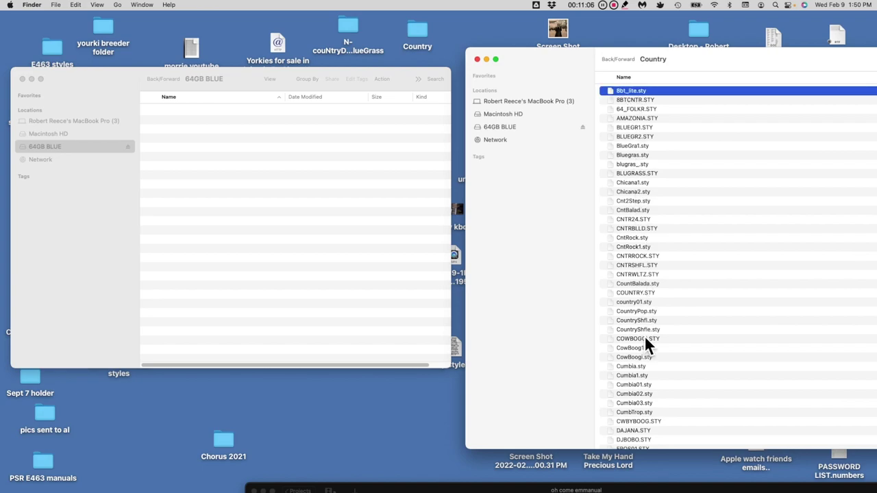
{"action": "left_click", "coordinate": [635, 376], "text": "shift"}
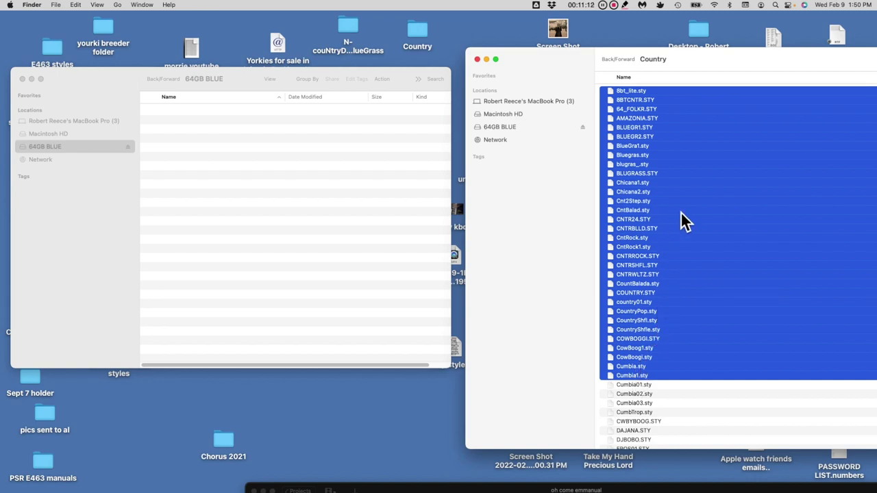
{"action": "left_click_drag", "start_coordinate": [652, 212], "coordinate": [310, 200]}
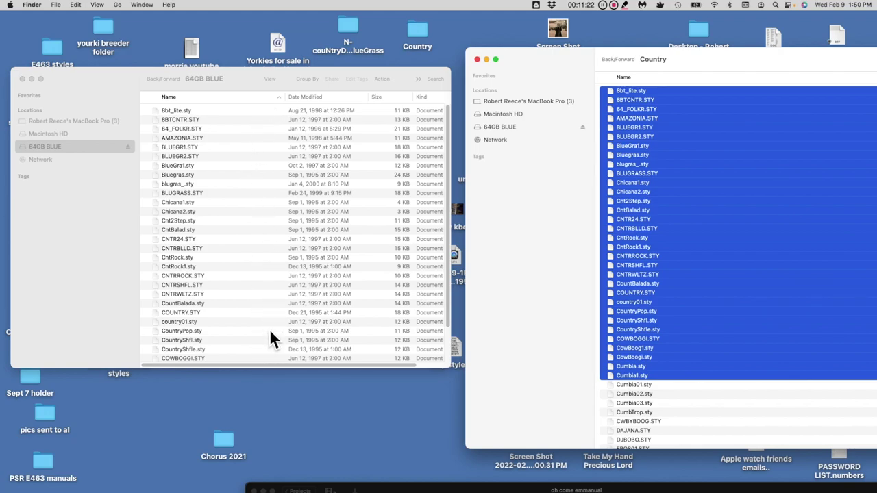
{"action": "left_click_drag", "start_coordinate": [243, 79], "coordinate": [340, 84]}
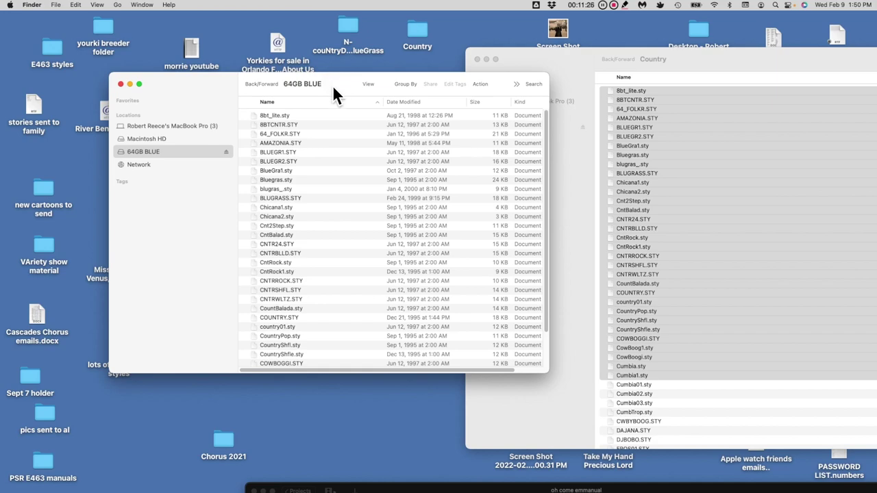